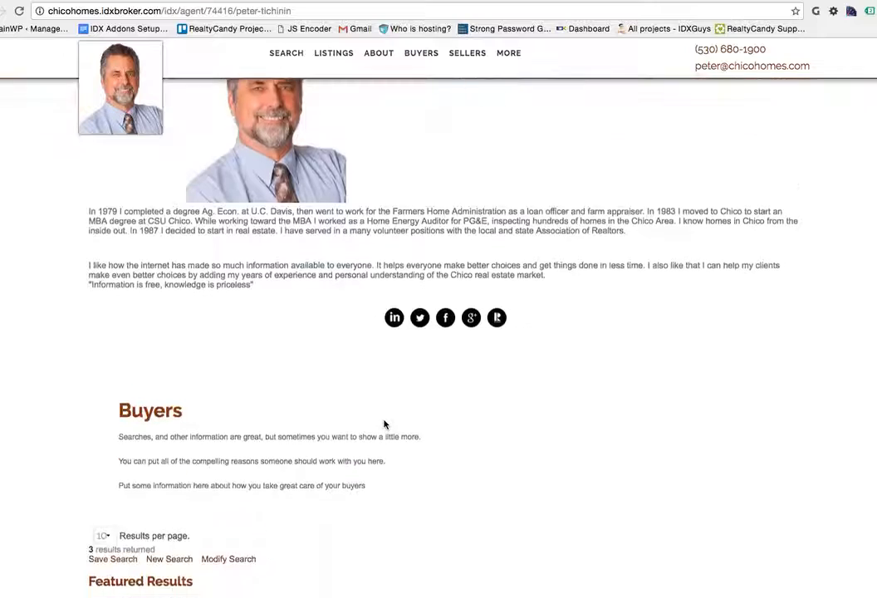
Look over the agent's bio page from the biography through the featured listings to the footer and back to the header.
scroll(384, 424, down, 10)
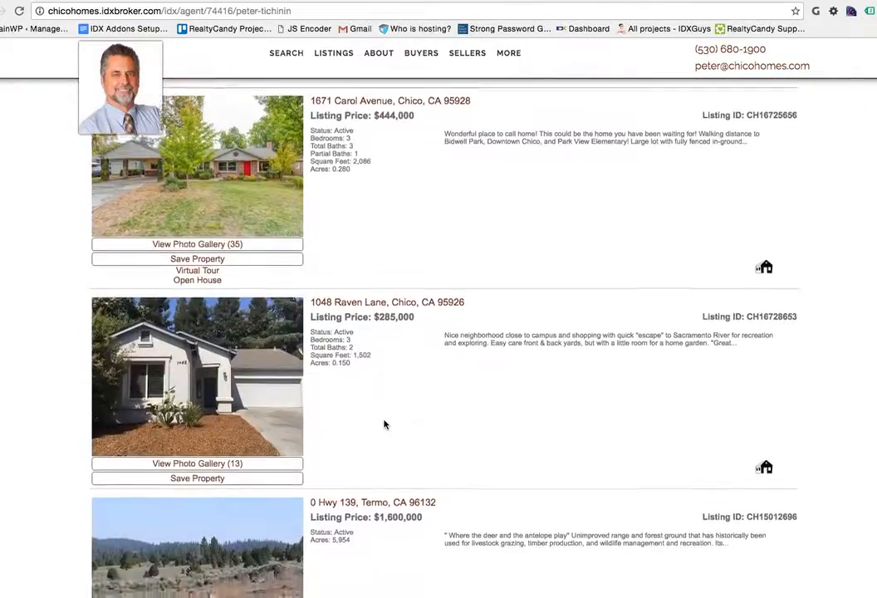
scroll(383, 424, down, 3)
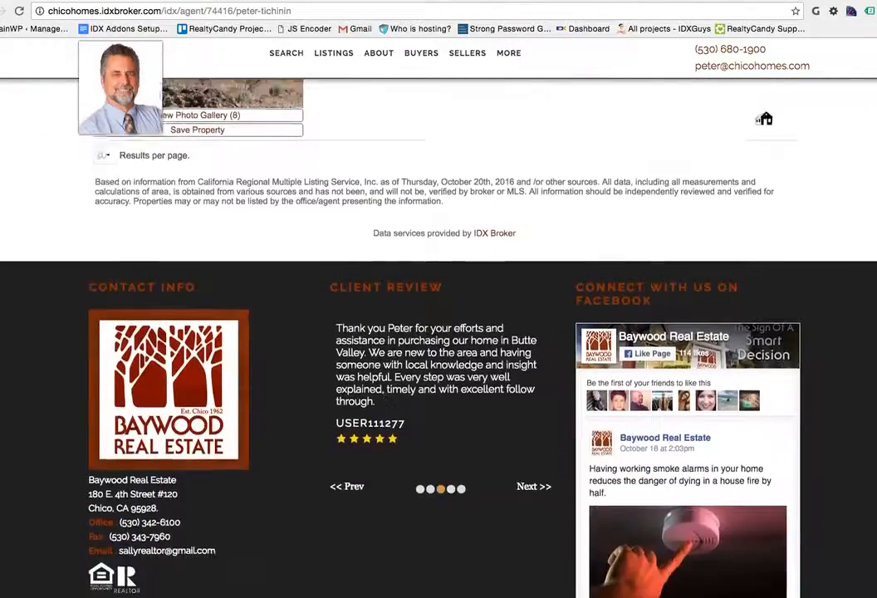
scroll(384, 424, up, 10)
scroll(384, 425, up, 10)
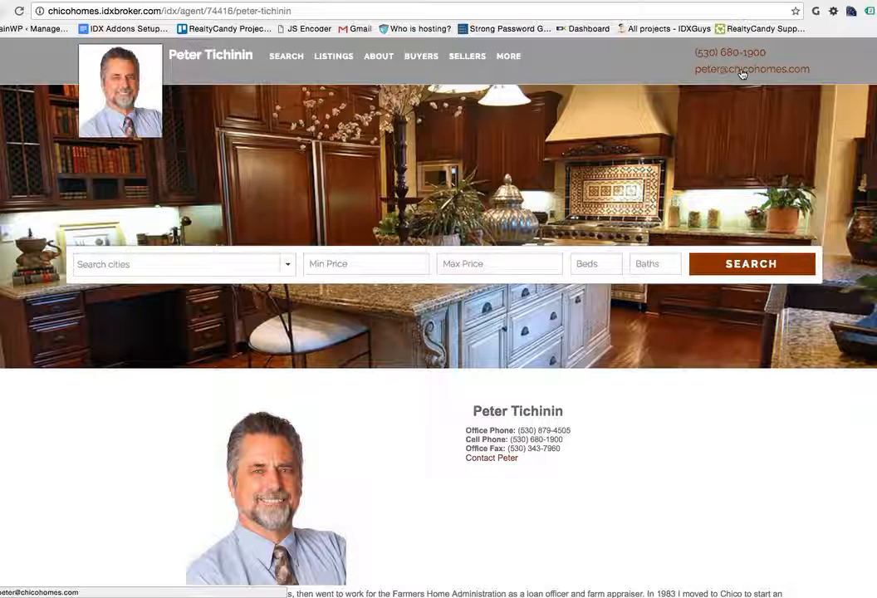
Visit the Listings and About sections of the agent page through its navigation links.
mouse_move(508, 57)
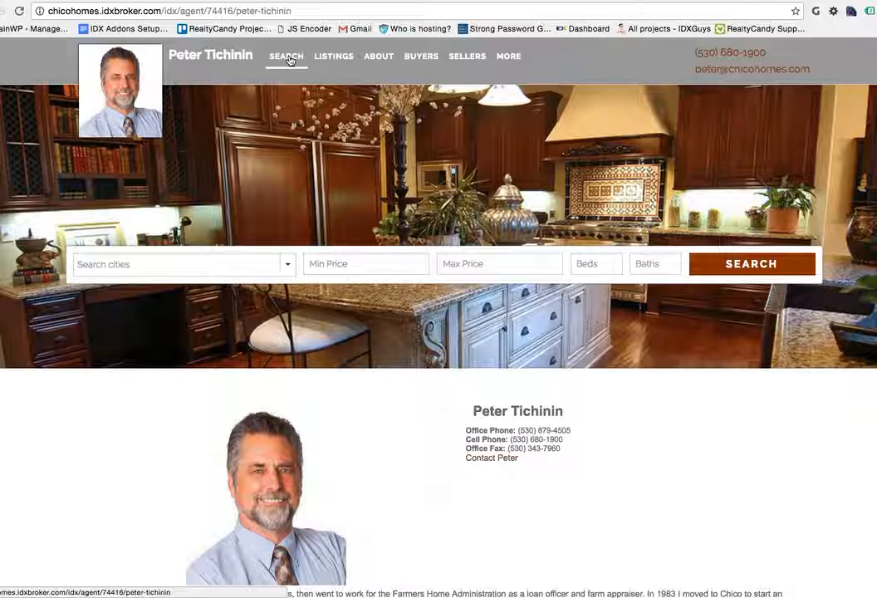
click(335, 62)
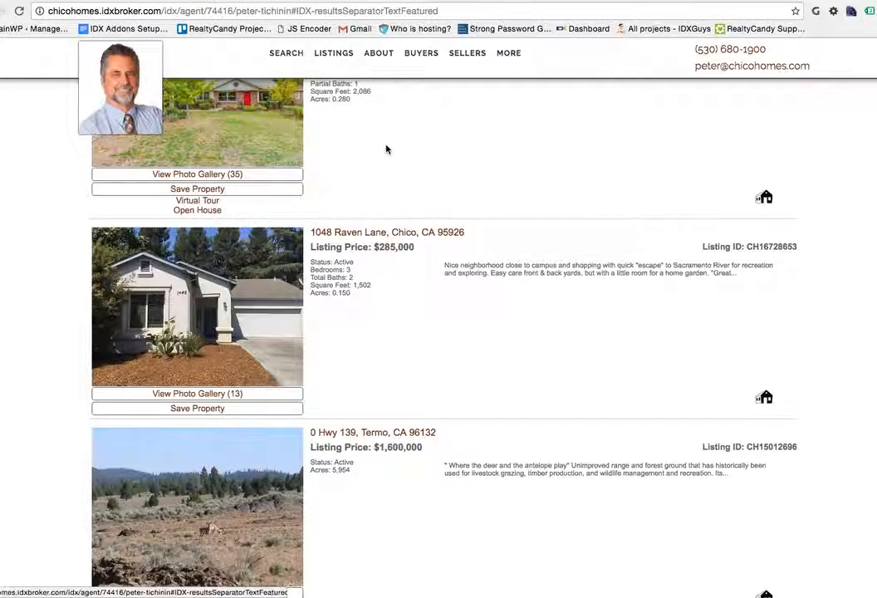
scroll(390, 151, up, 15)
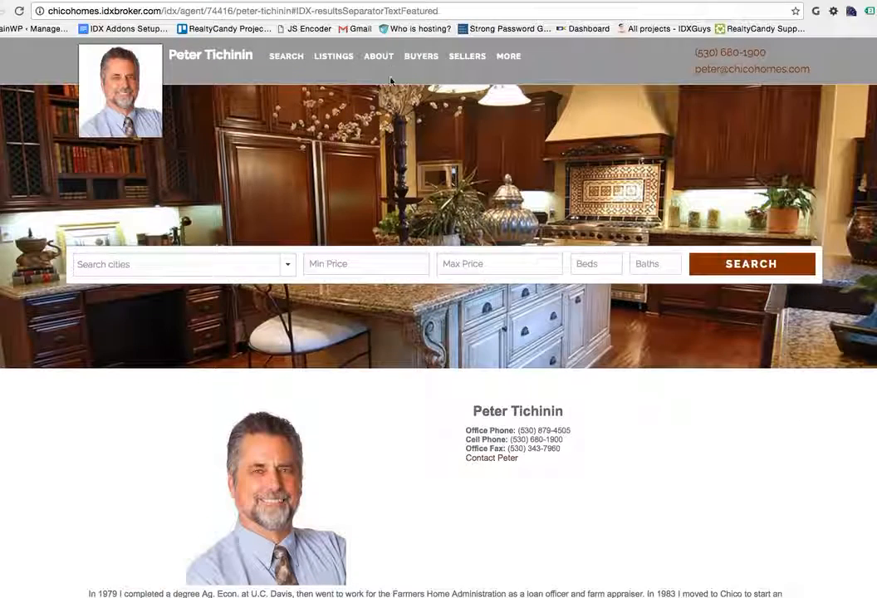
click(381, 57)
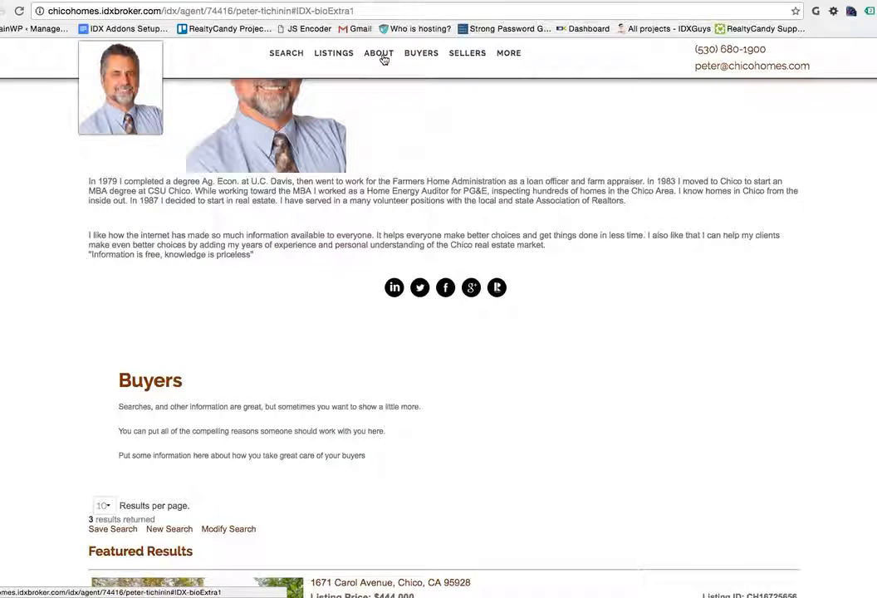
scroll(365, 113, up, 3)
scroll(365, 113, up, 1)
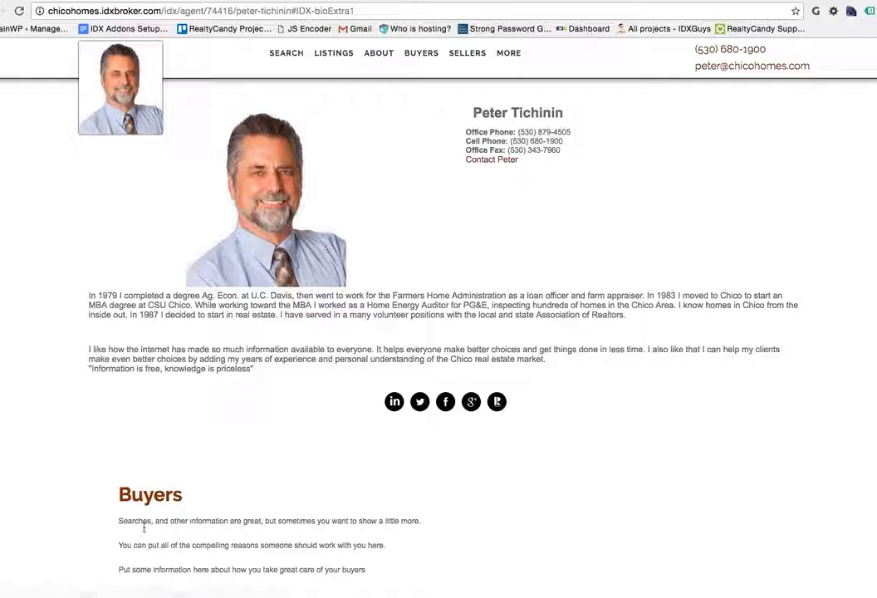
Show the Buyers content and the Sellers content on the agent page.
click(422, 53)
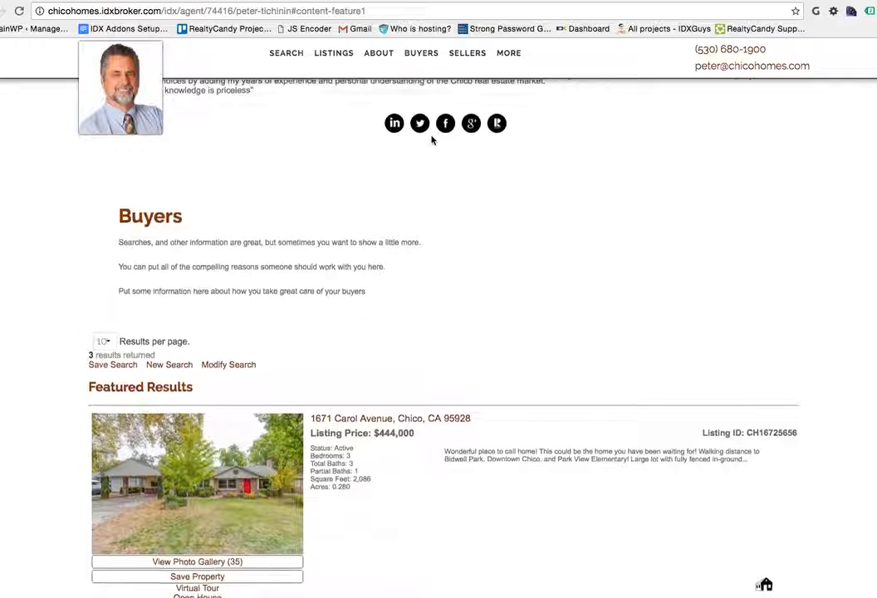
click(466, 55)
scroll(449, 98, up, 3)
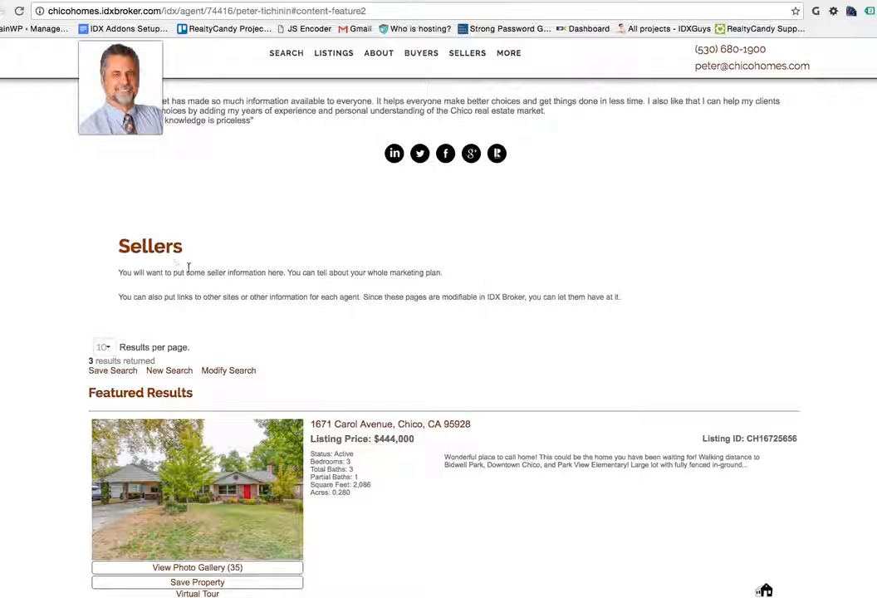
Show the "Why Chico?" and "Get more information" content listed under More on the agent page.
mouse_move(513, 57)
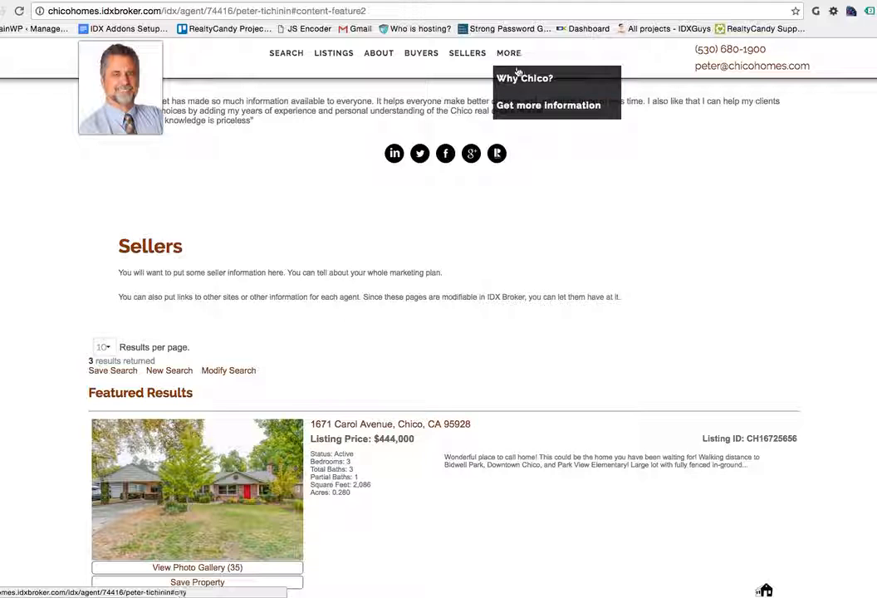
click(520, 78)
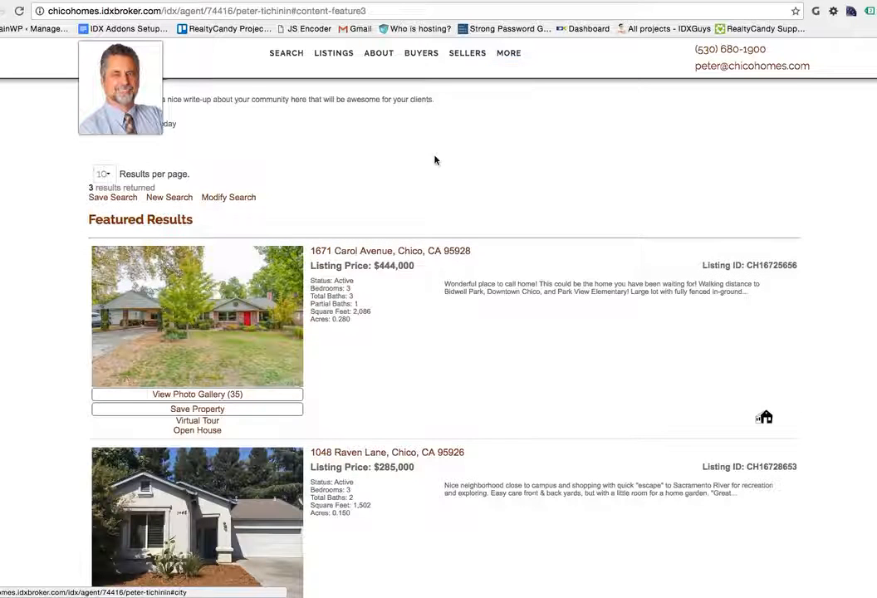
scroll(435, 160, up, 4)
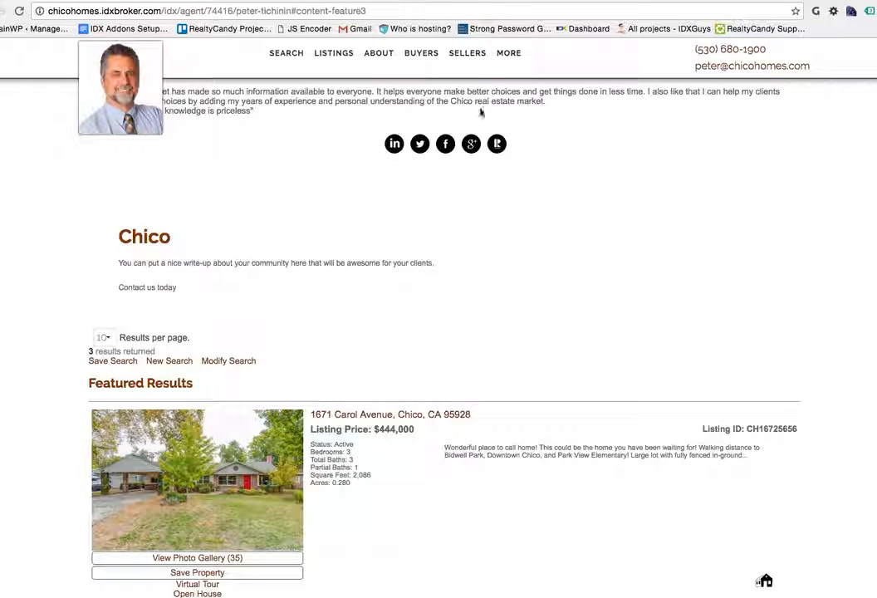
mouse_move(513, 58)
click(522, 107)
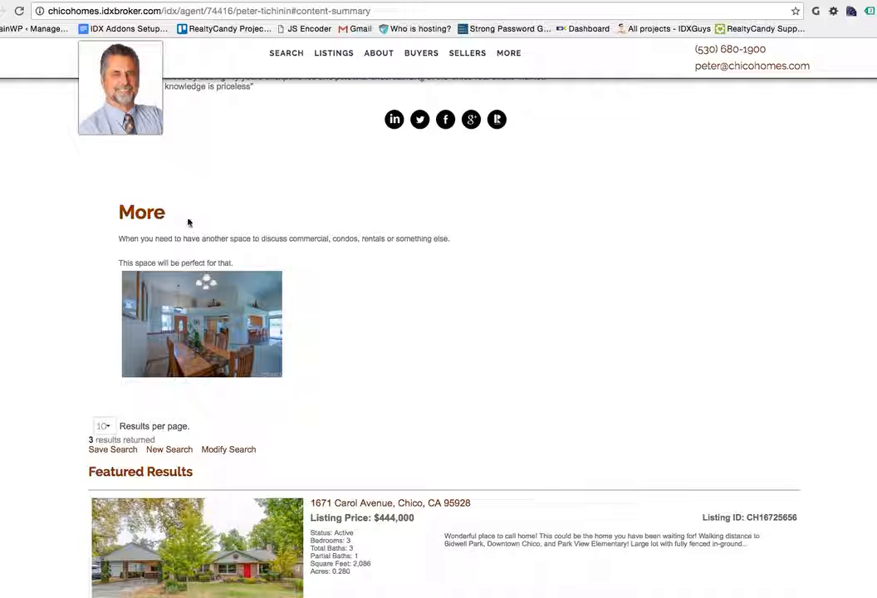
mouse_move(509, 61)
Switch to the WordPress menu editor and inspect the link URL of the About item in the Agents menu.
click(797, 0)
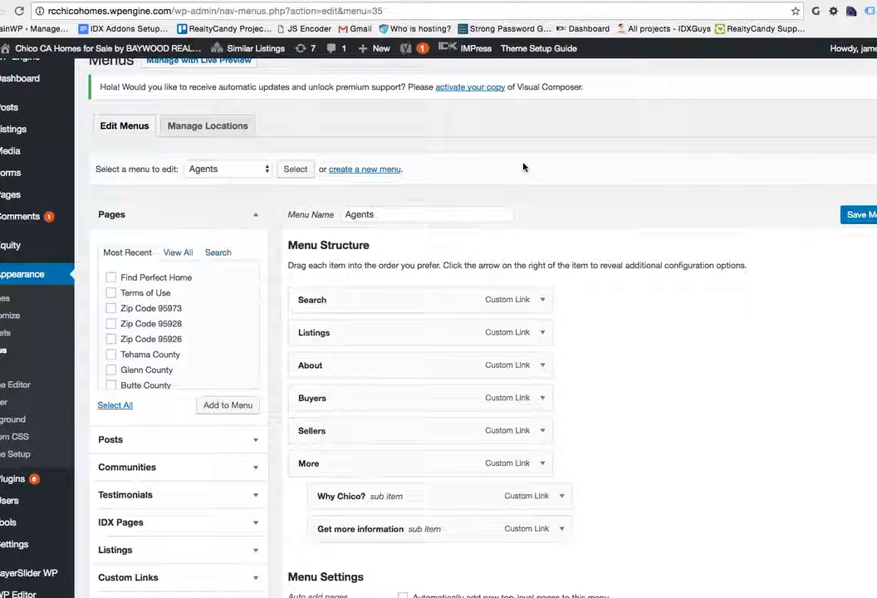
scroll(523, 168, down, 1)
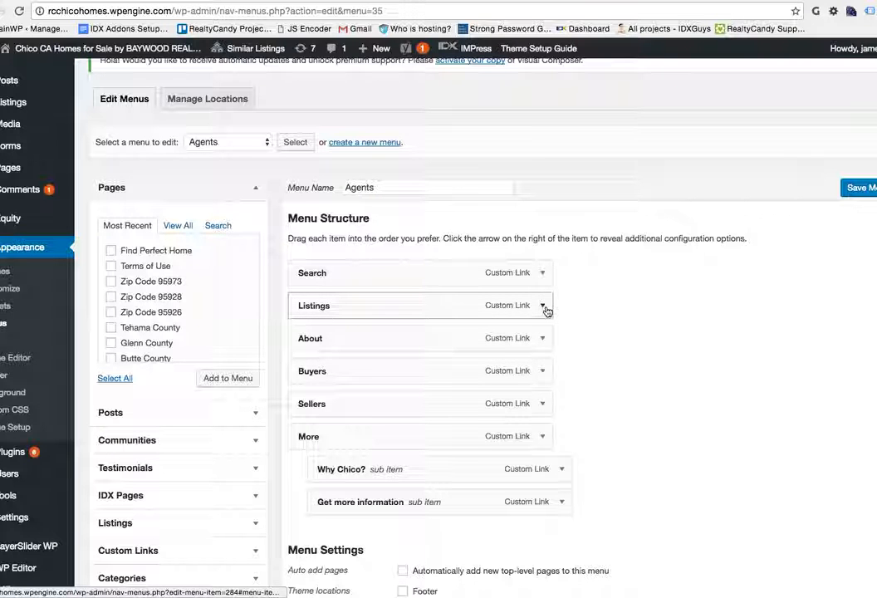
click(545, 338)
drag(301, 383, 373, 384)
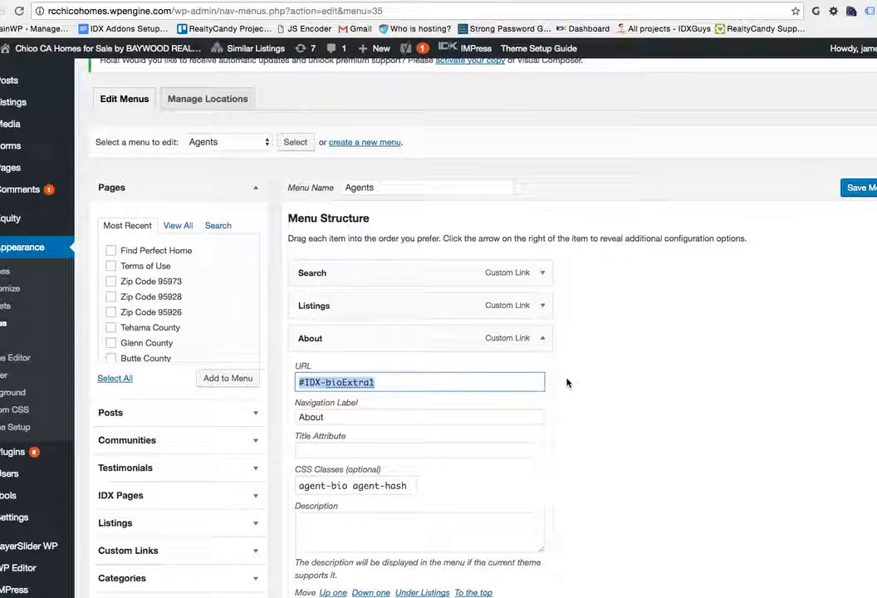
click(543, 340)
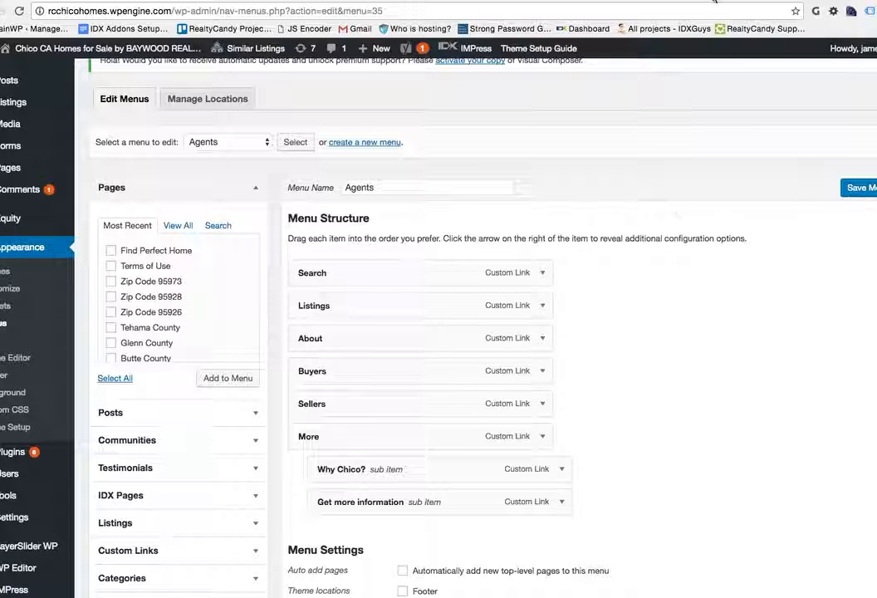
Switch to the agent's Edit Agent page in IDX Broker and find the Bio Page Details field under Bio Information.
click(716, 1)
scroll(512, 274, down, 3)
scroll(513, 274, up, 5)
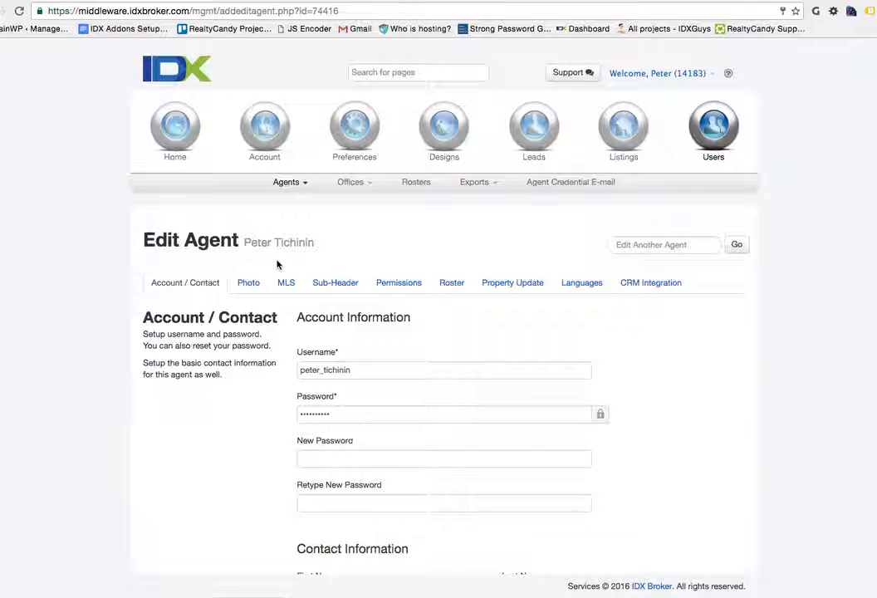
scroll(216, 374, down, 2)
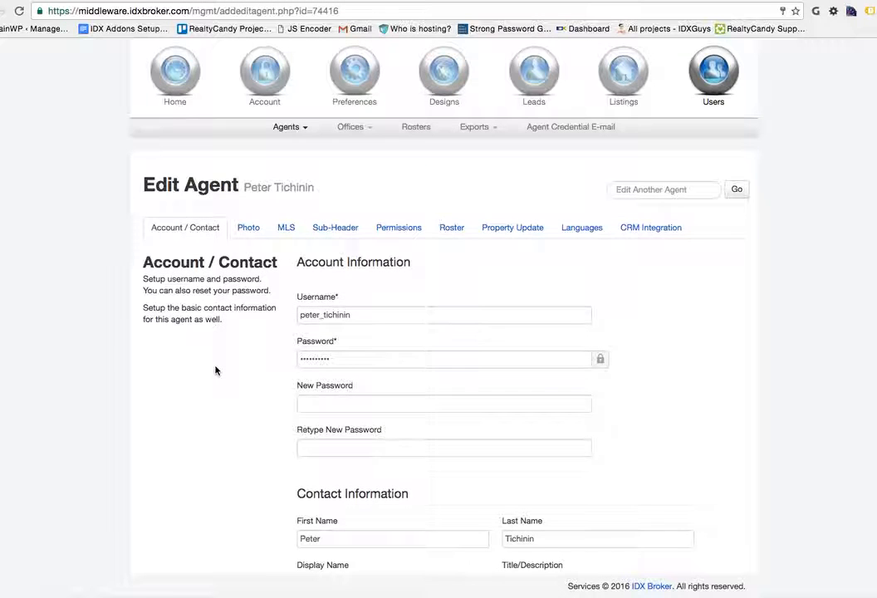
scroll(217, 371, down, 15)
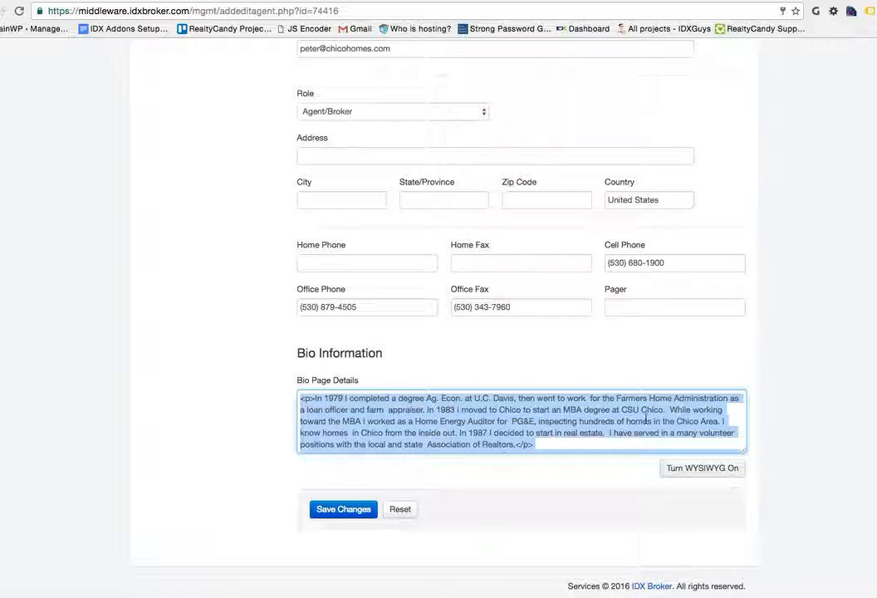
Examine the HTML and CSS code in the Bio Page Details field, including the tab styles and social icon links.
scroll(645, 419, down, 10)
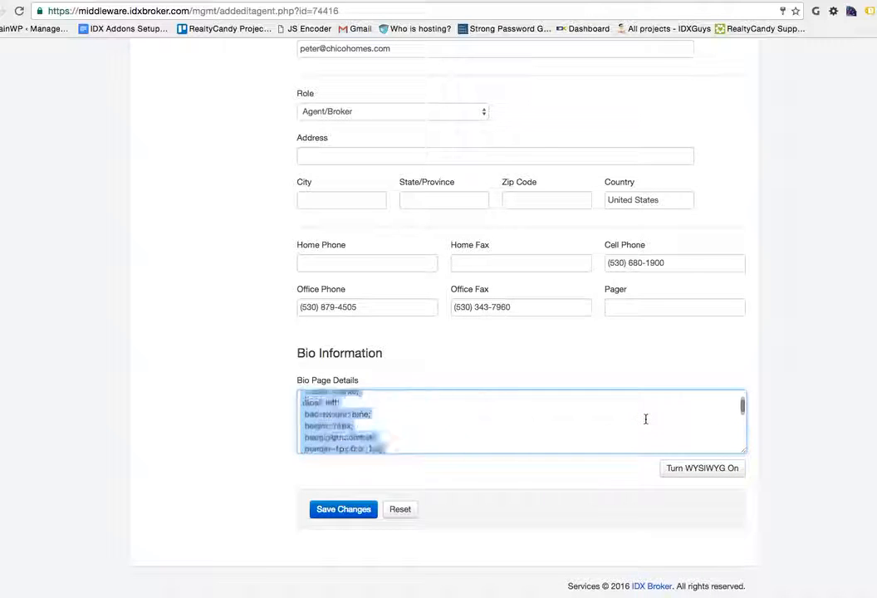
scroll(646, 418, down, 2)
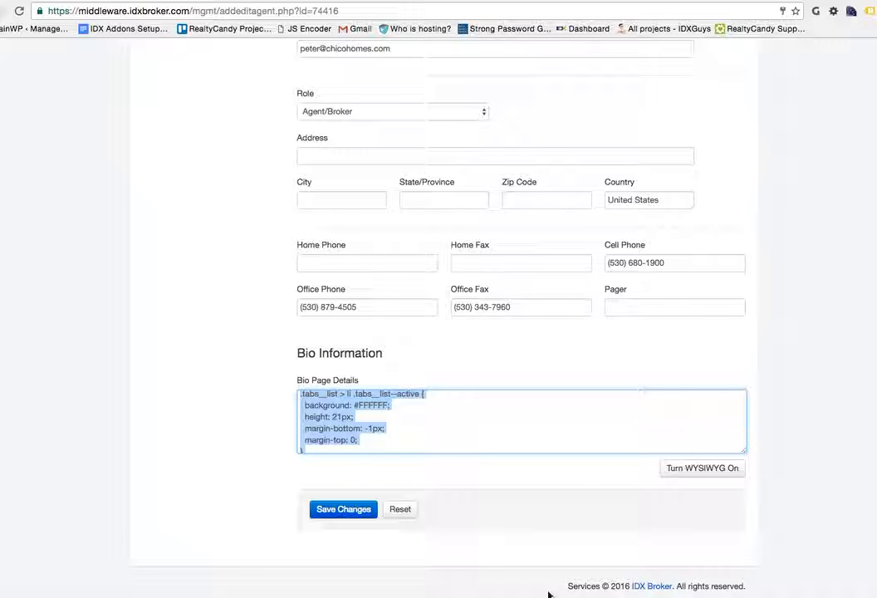
scroll(580, 411, down, 10)
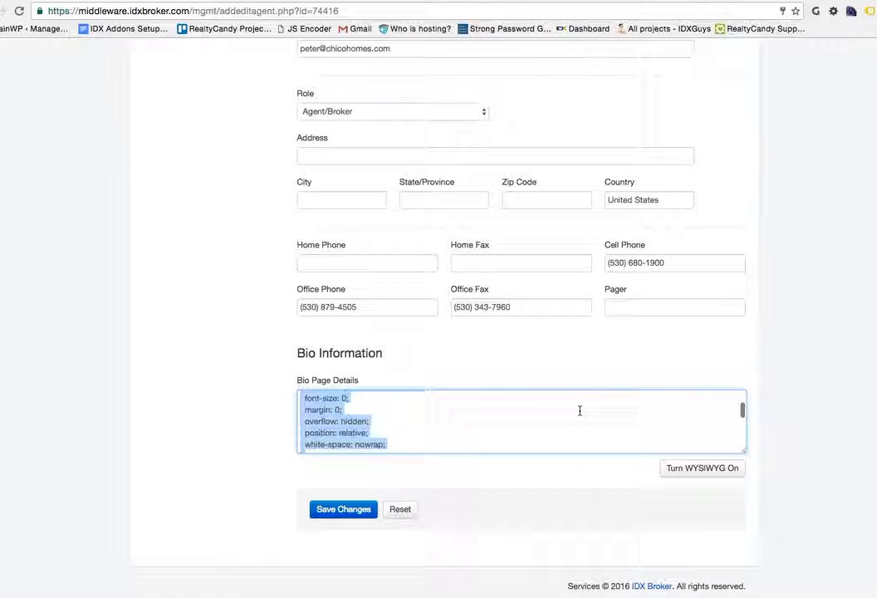
scroll(580, 410, down, 3)
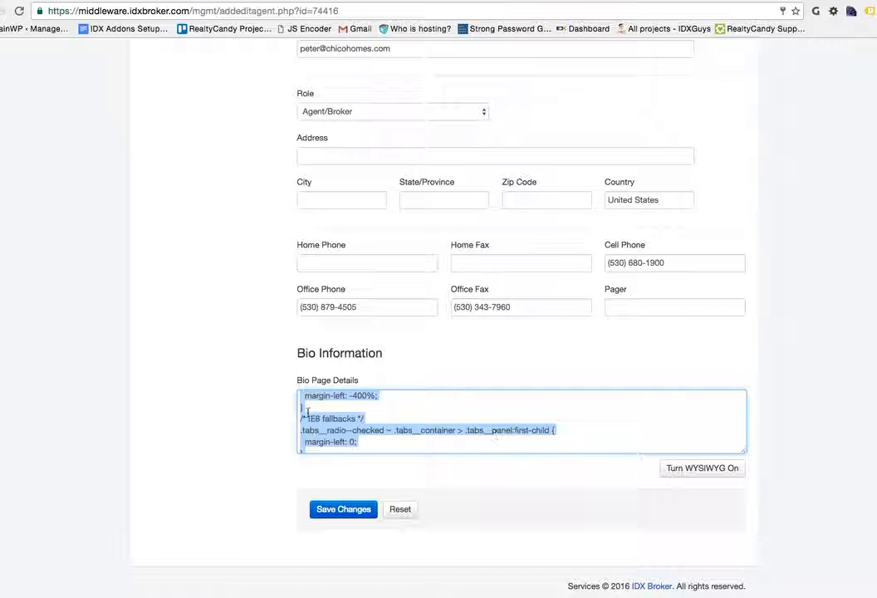
scroll(375, 421, up, 5)
scroll(375, 421, down, 10)
scroll(375, 418, down, 8)
scroll(374, 407, down, 10)
scroll(373, 421, down, 10)
scroll(373, 422, up, 15)
scroll(382, 407, up, 12)
scroll(543, 445, down, 10)
scroll(740, 428, down, 1)
scroll(545, 407, down, 5)
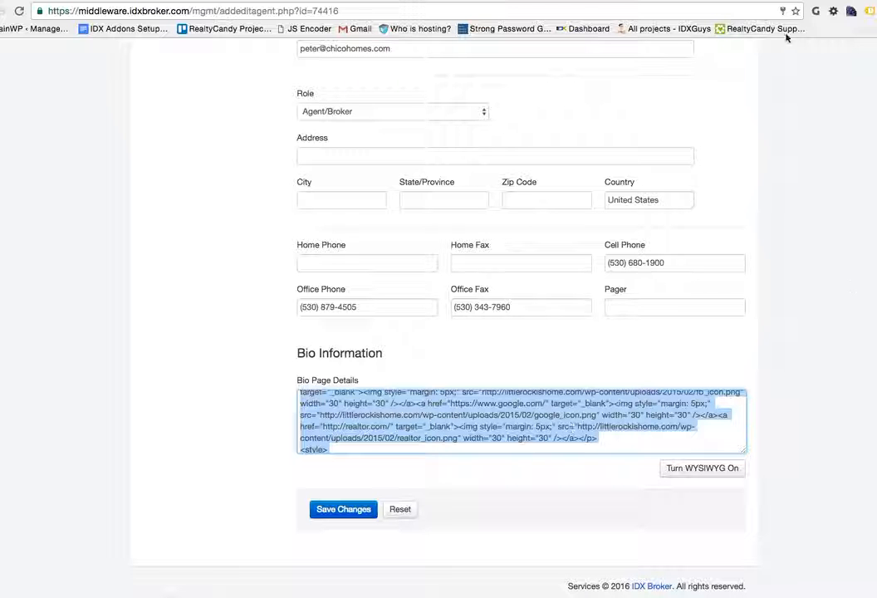
Return to the agent's public page and change its address to chicohomes.idxbroker.com/idx/roster to load the agent roster.
click(759, 0)
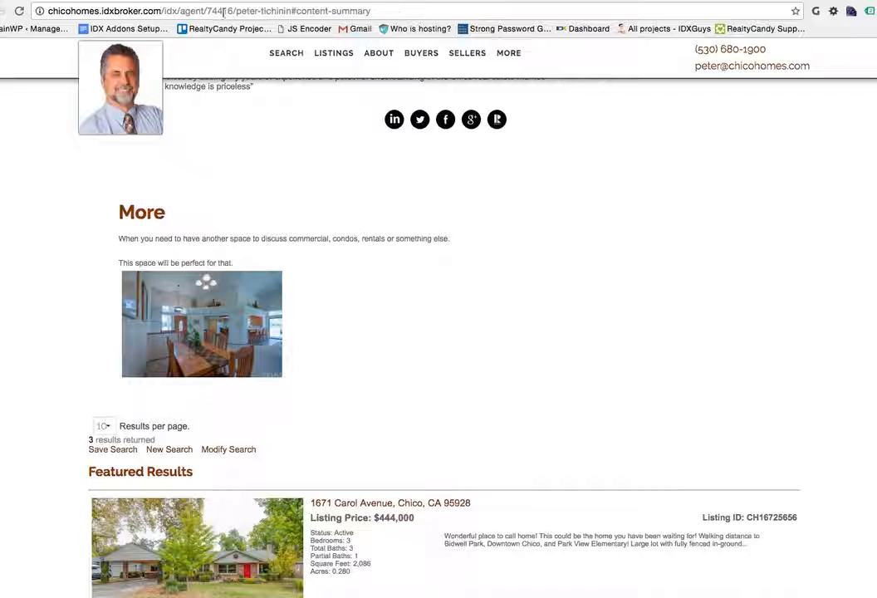
click(217, 12)
click(208, 12)
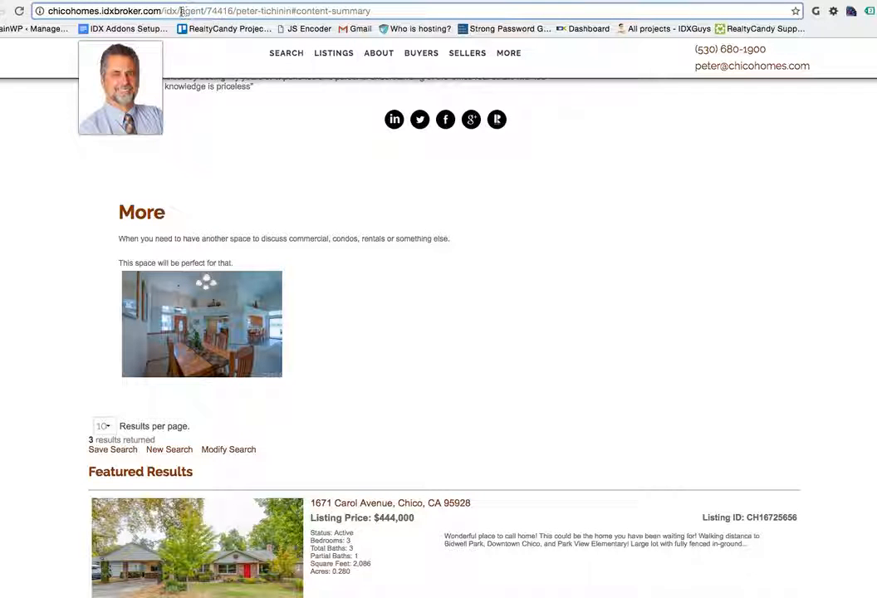
drag(181, 11, 182, 25)
text(roster)
key(Return)
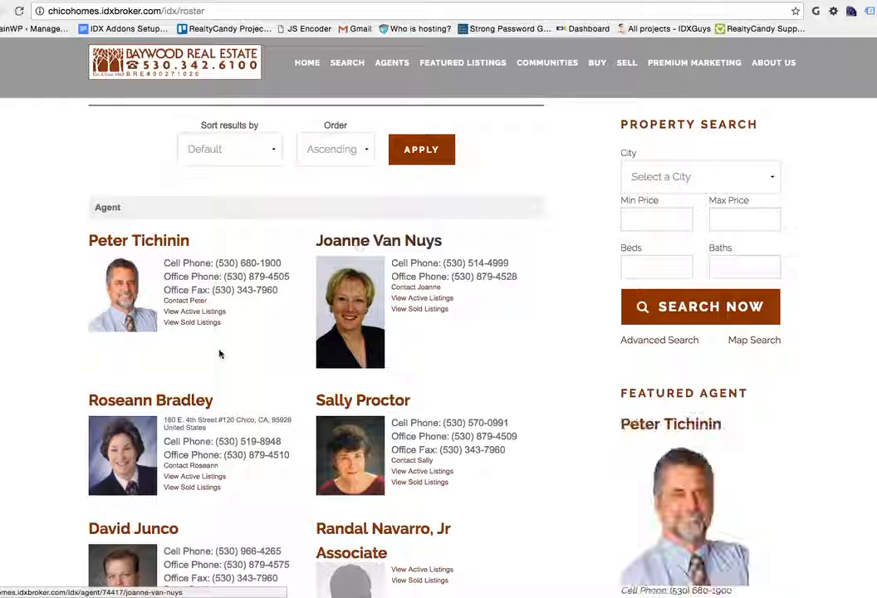
Open the bio page of the first agent in the roster's second row and review it down to More information.
click(160, 399)
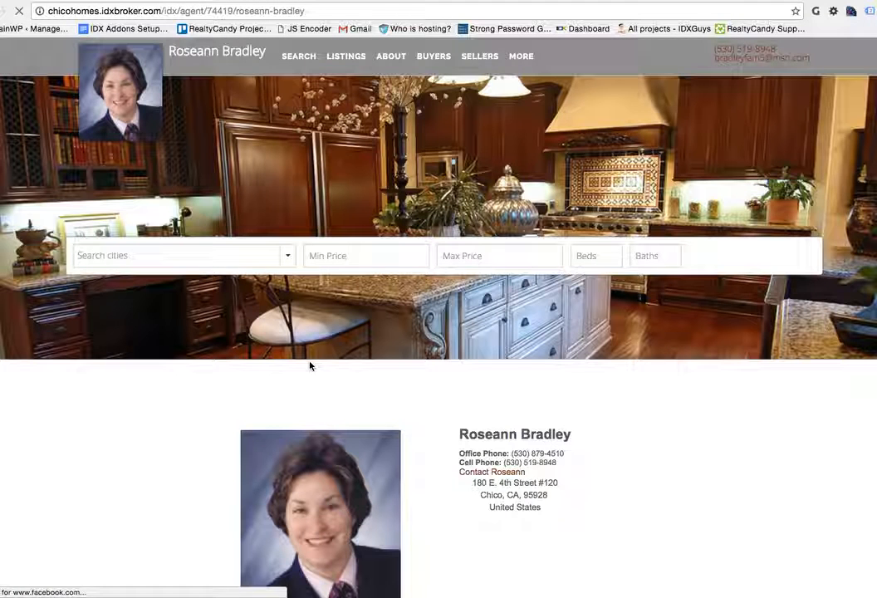
scroll(504, 295, down, 1)
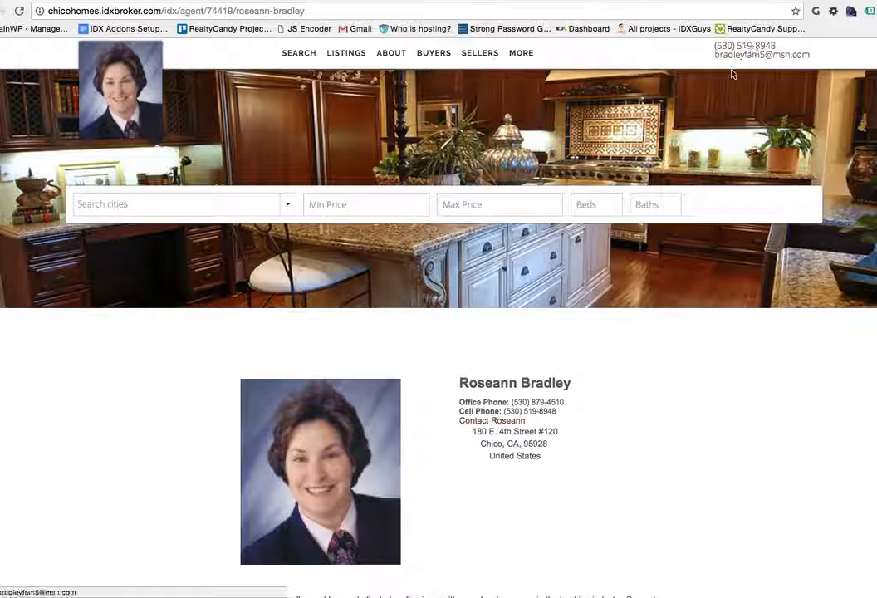
scroll(604, 347, down, 5)
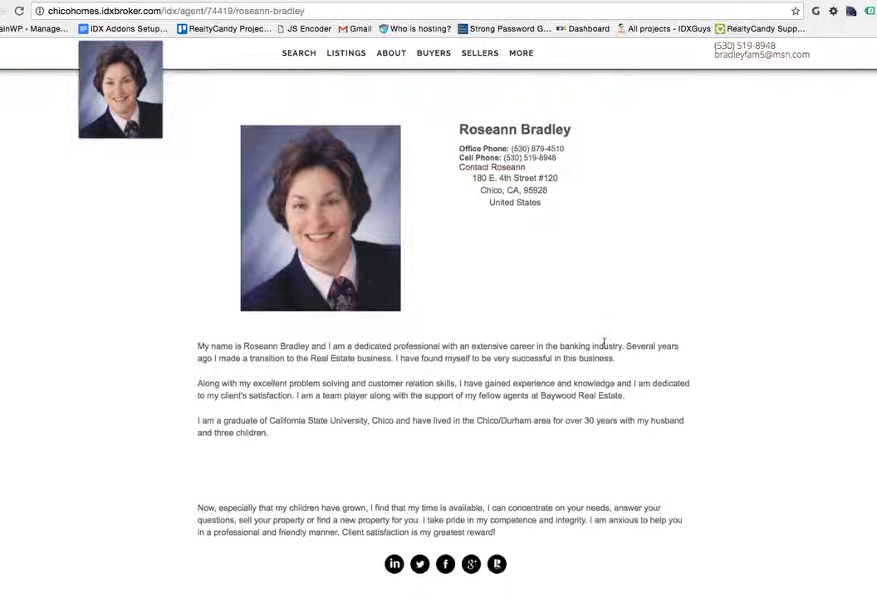
scroll(604, 347, down, 4)
scroll(604, 347, down, 3)
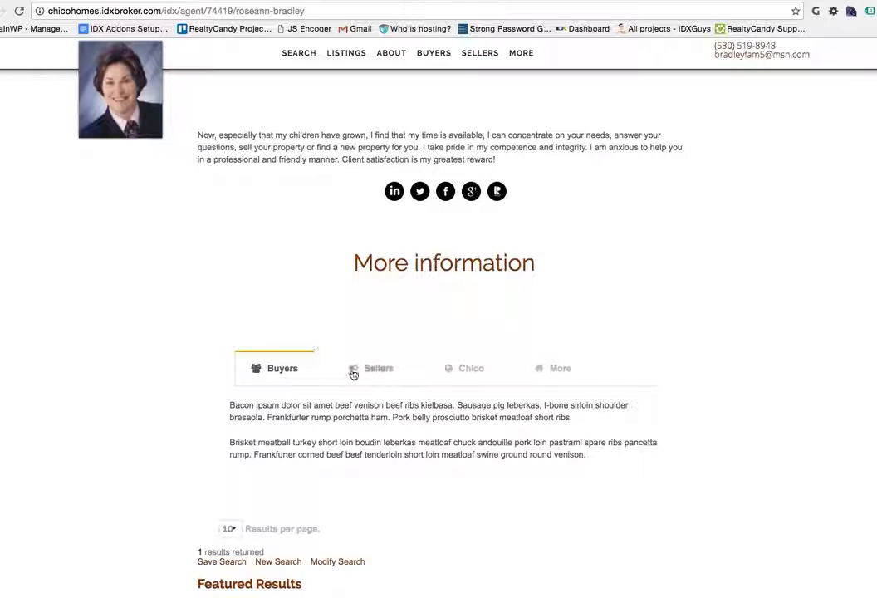
View the Sellers, Chico and More content in the agent's More information section.
click(383, 376)
click(475, 370)
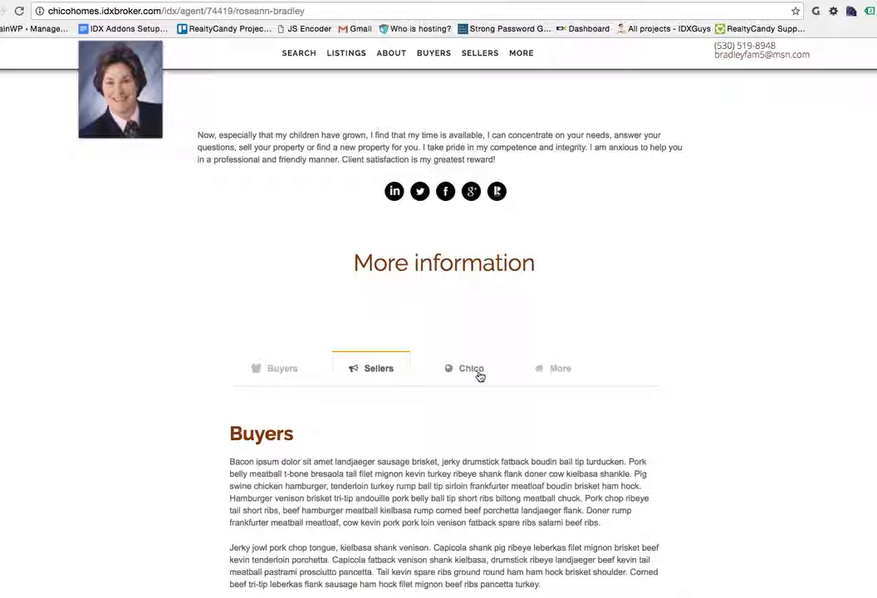
click(559, 373)
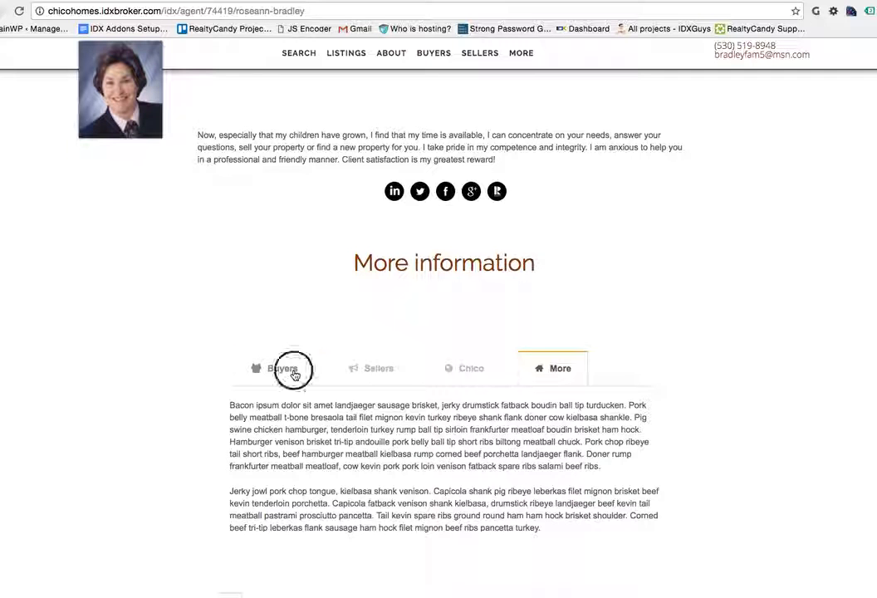
View the Buyers, Sellers, Chico and More content under More information, and look over the agent's Featured Results listing.
click(280, 370)
click(391, 378)
click(470, 380)
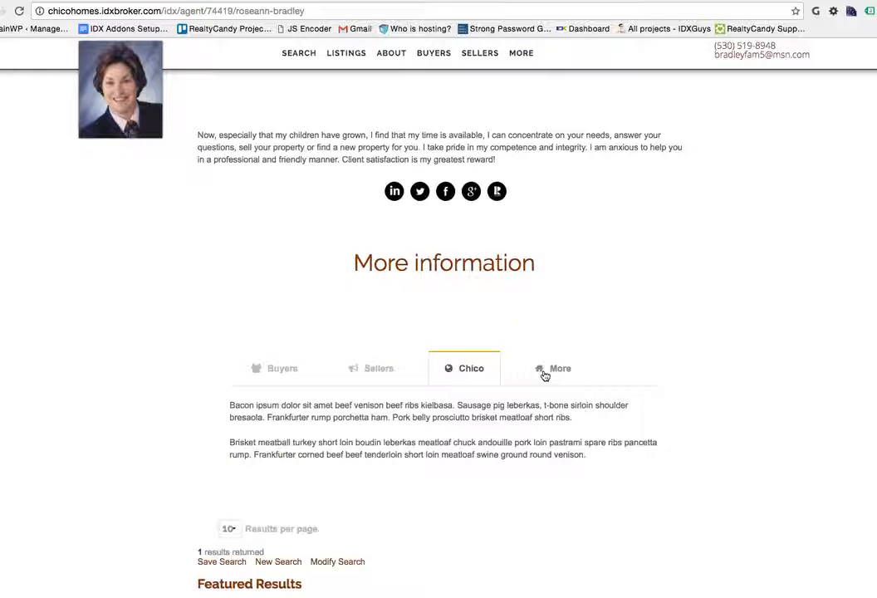
click(549, 376)
scroll(640, 411, down, 3)
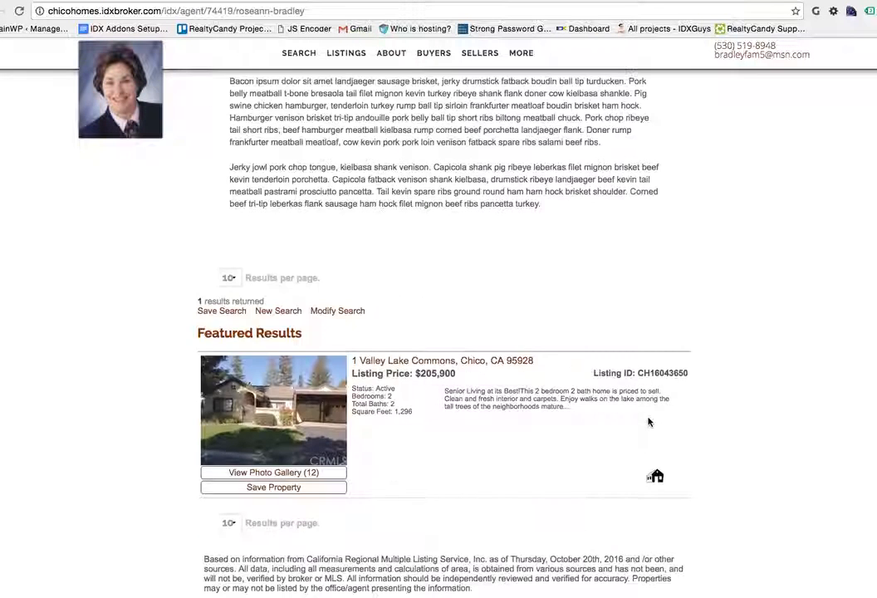
From the top of the bio page, follow the agent's Sellers and Why Chico? navigation links to test their jumps to the page sections.
scroll(649, 422, up, 10)
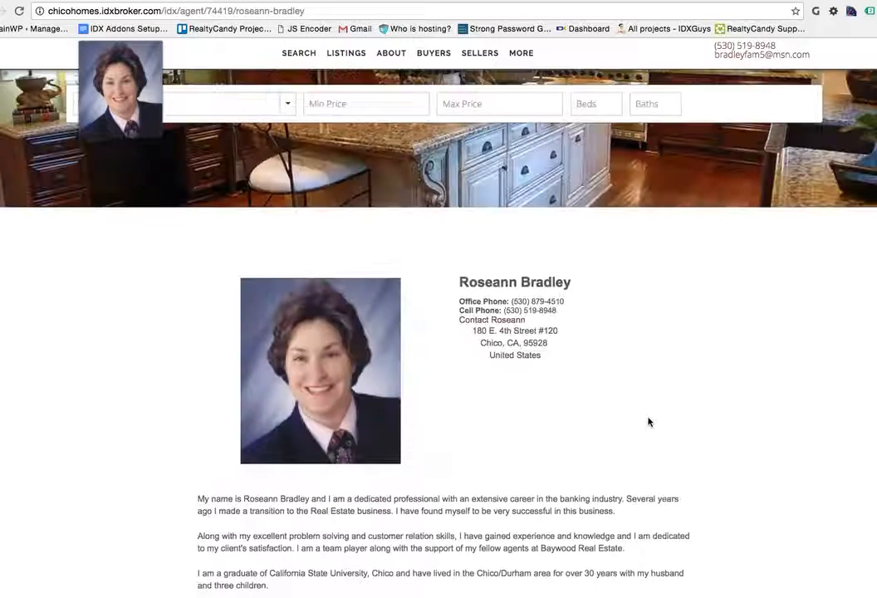
click(481, 55)
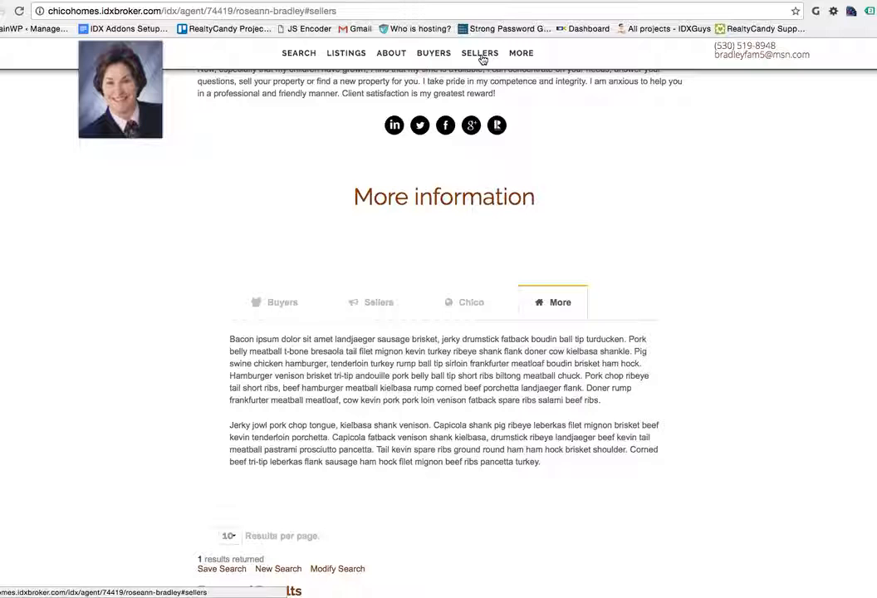
click(522, 54)
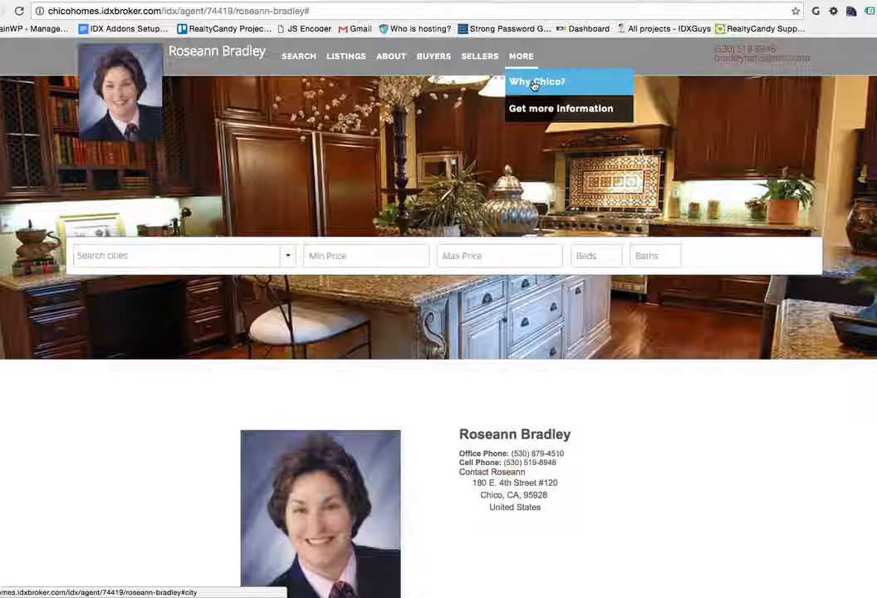
click(534, 82)
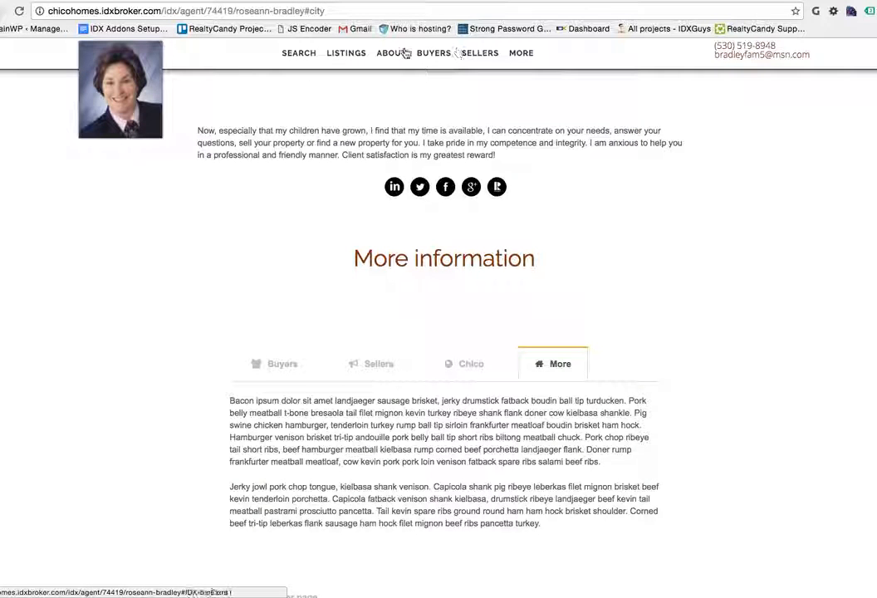
Go through all four More information sections again, from Buyers to More, returning through Chico to finish on Buyers.
click(292, 364)
click(378, 365)
click(480, 372)
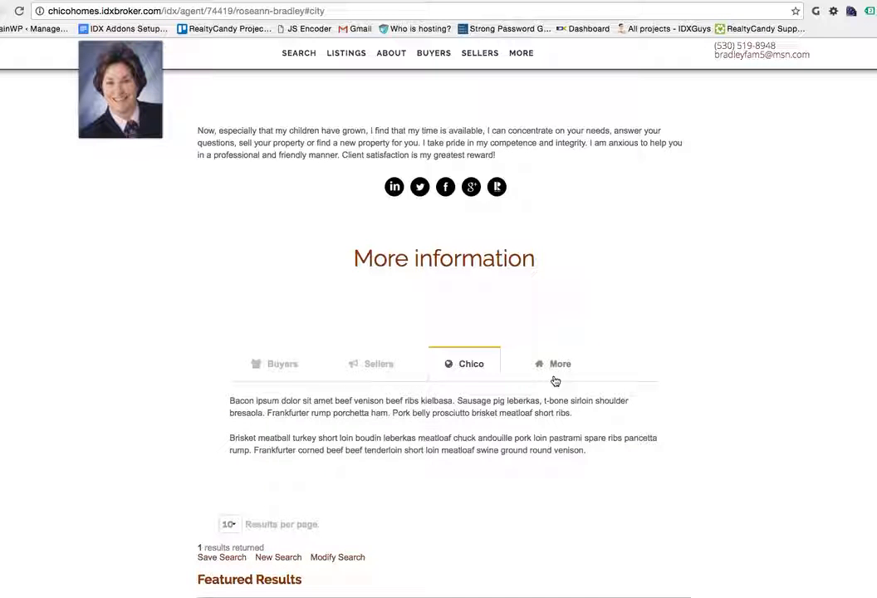
click(558, 367)
click(465, 369)
click(286, 366)
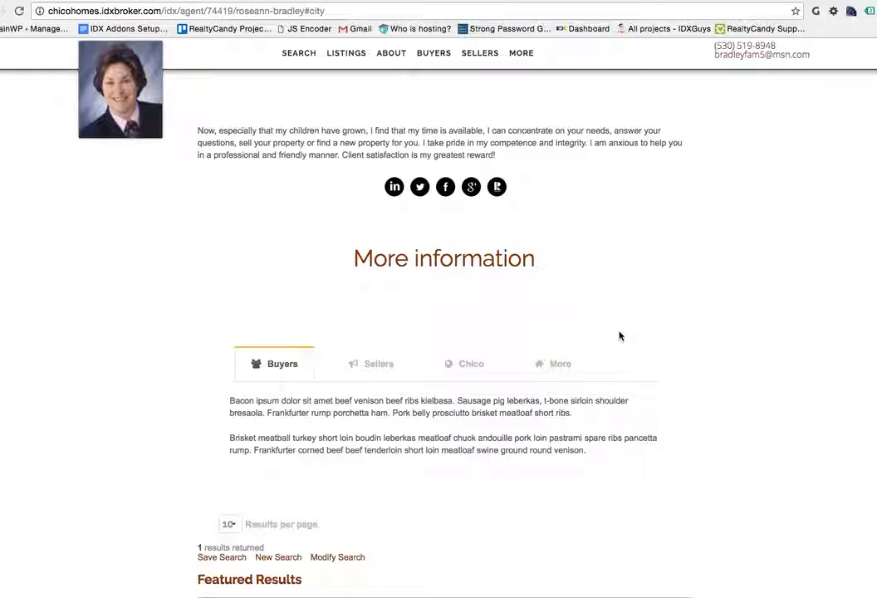